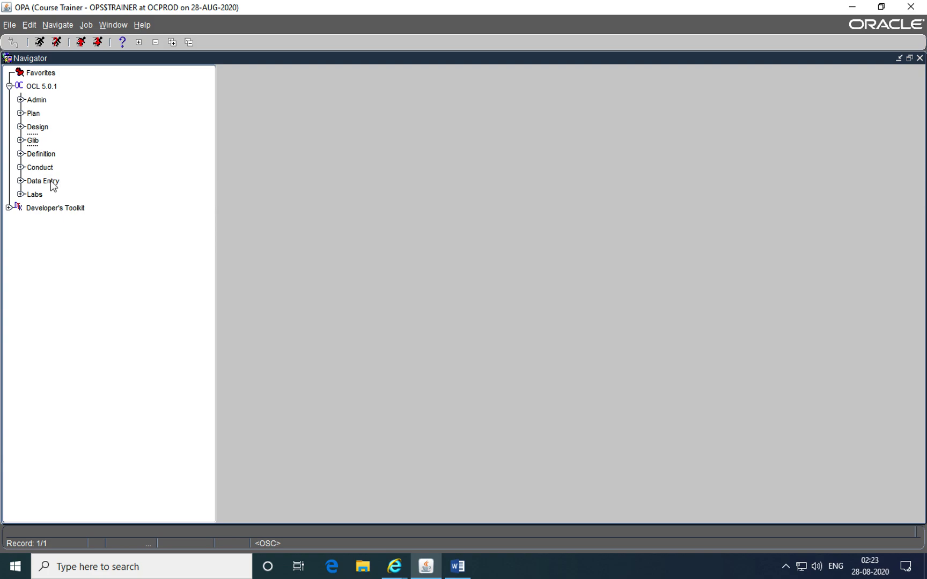
Check the Height entry blanks on the Physical Examination form in Word, then return to Oracle Clinical.
left_click(459, 568)
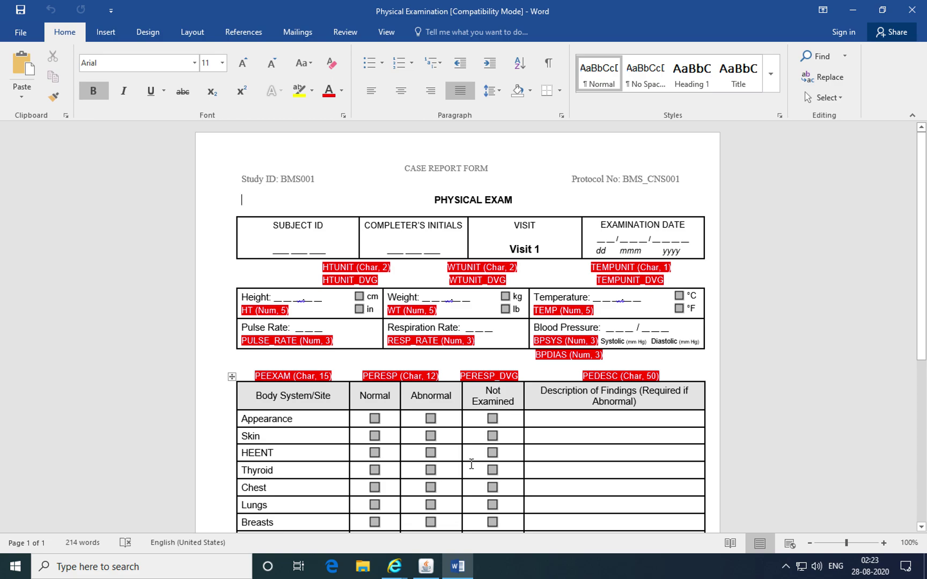
scroll(470, 464, "down", 5)
scroll(471, 464, "down", 4)
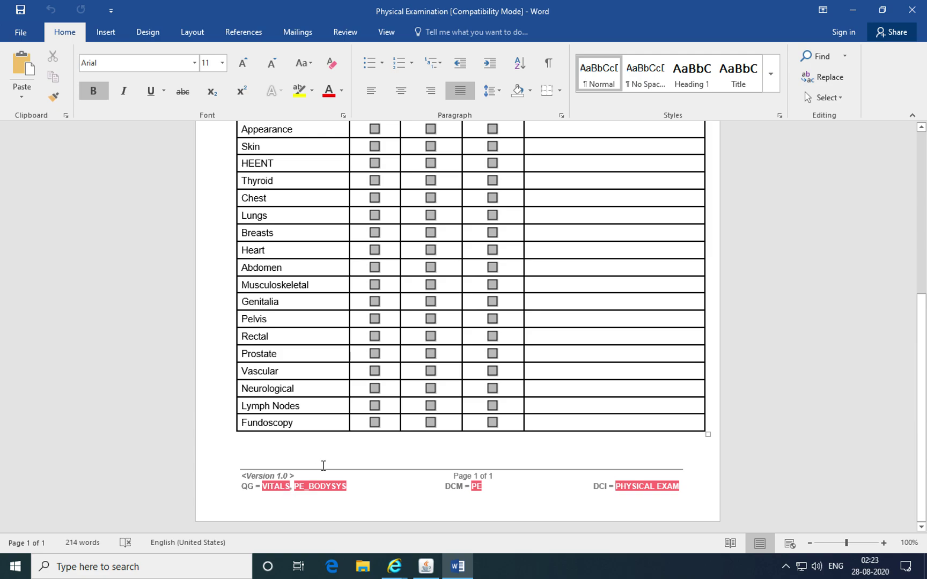
scroll(324, 465, "up", 5)
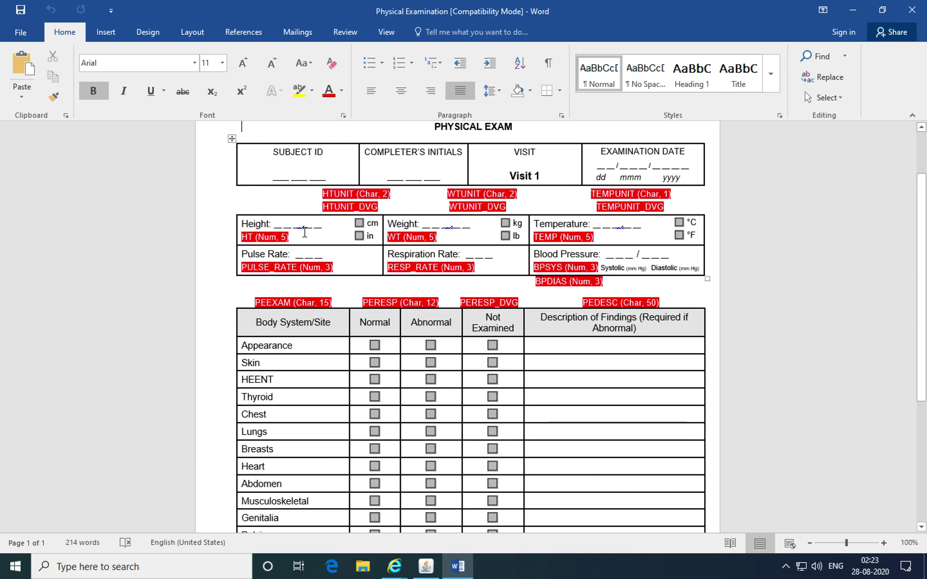
left_click_drag(322, 228, 284, 228)
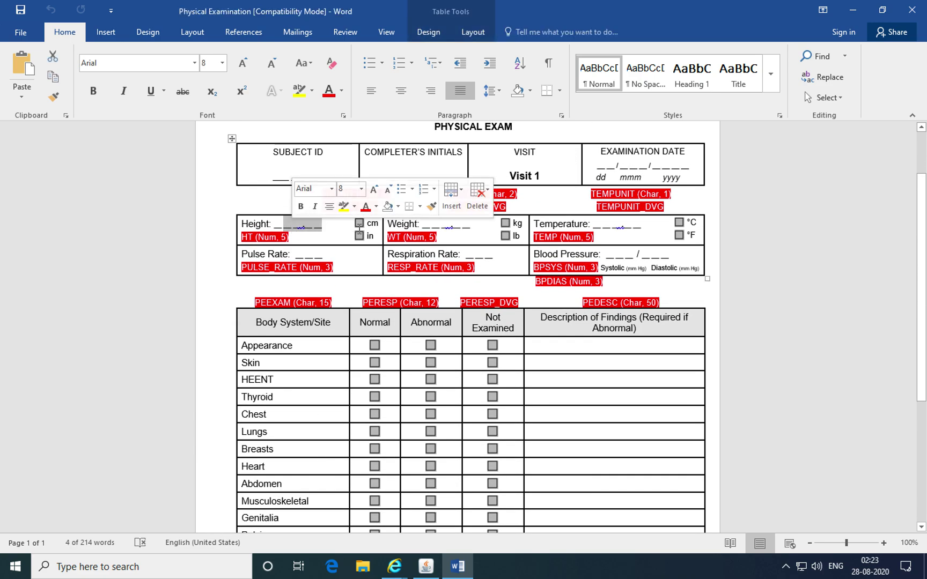
left_click(360, 228)
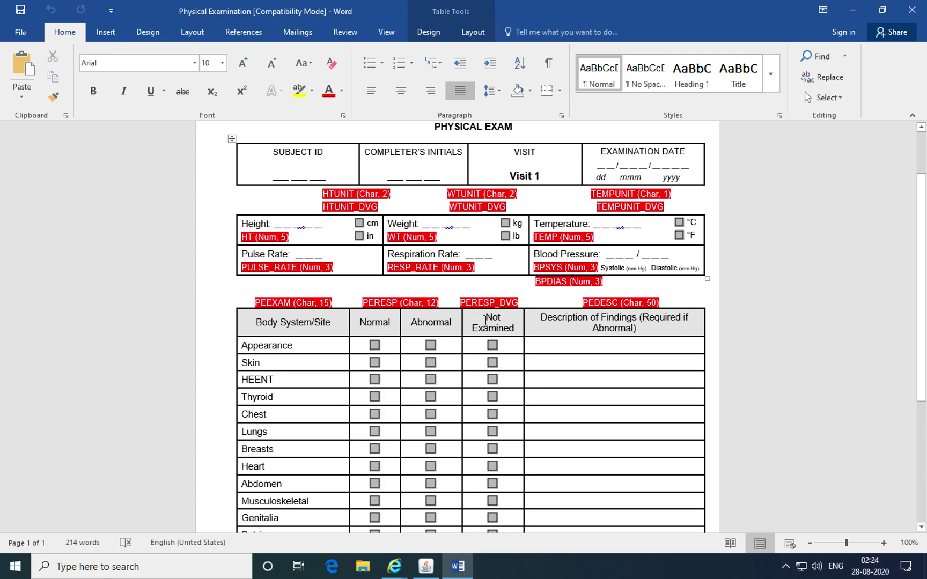
key("alt+Tab")
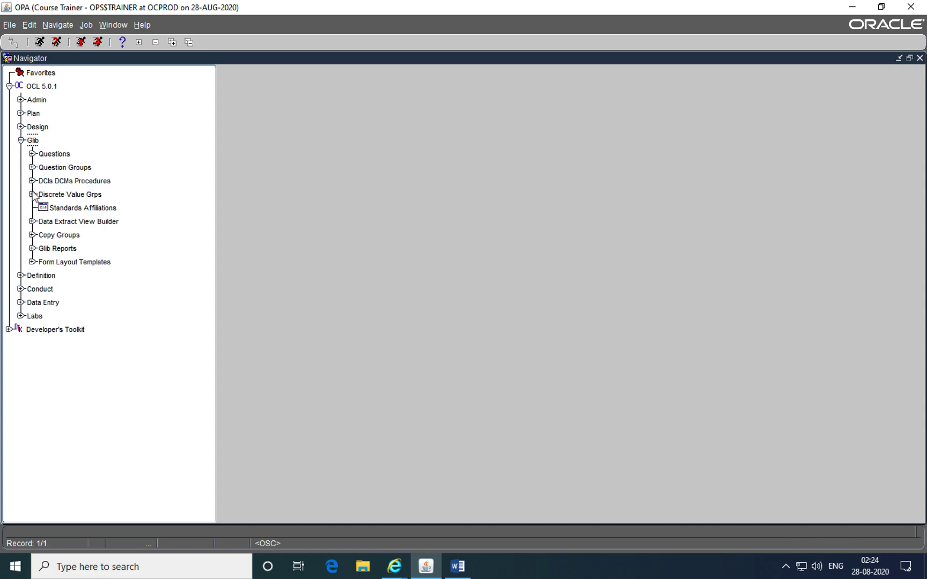
After briefly expanding Discrete Value Grps, expand Glib's Questions node to reveal Prov Questions.
left_click(32, 195)
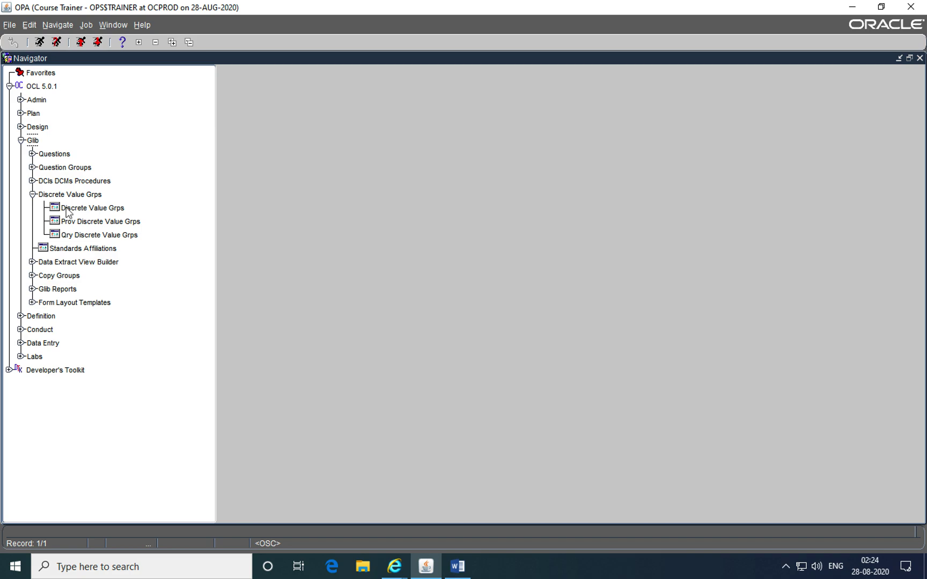
left_click(32, 195)
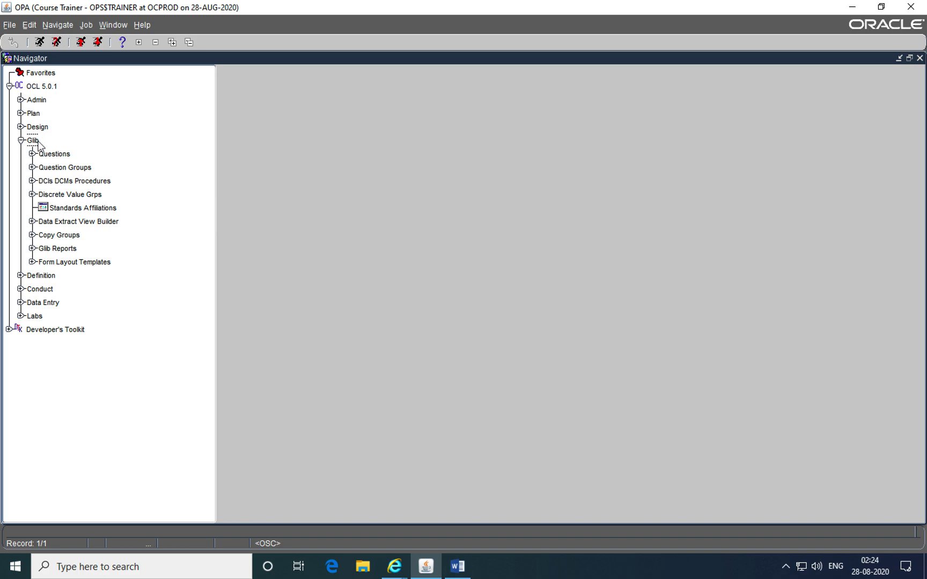
left_click(32, 154)
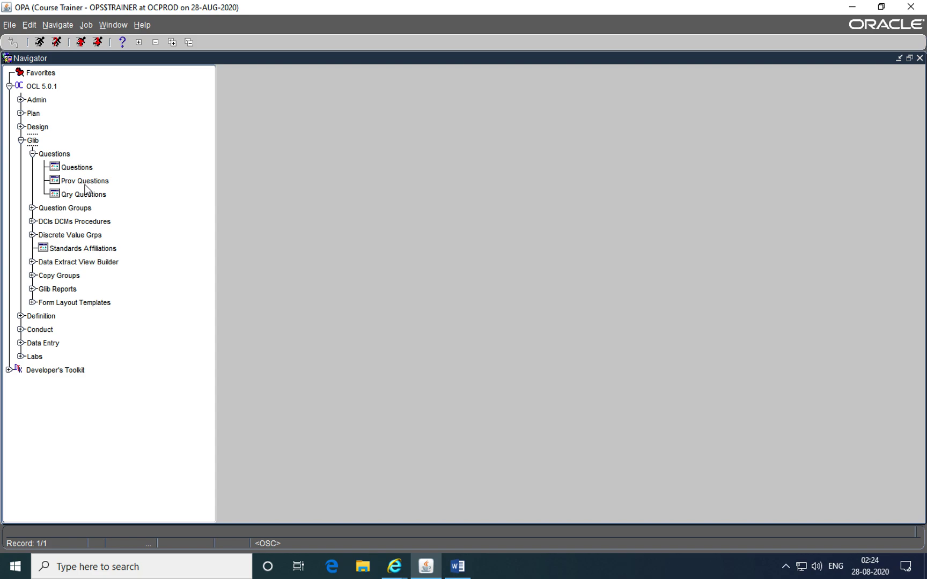
Open Prov Questions maximized, check the Word form, and enter HT as the Question Name.
double_click(85, 182)
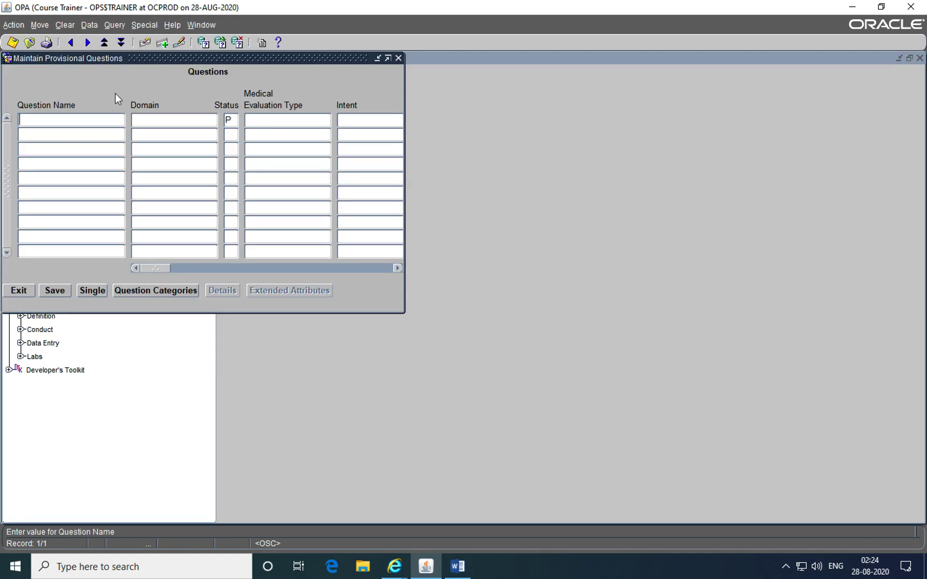
left_click(388, 59)
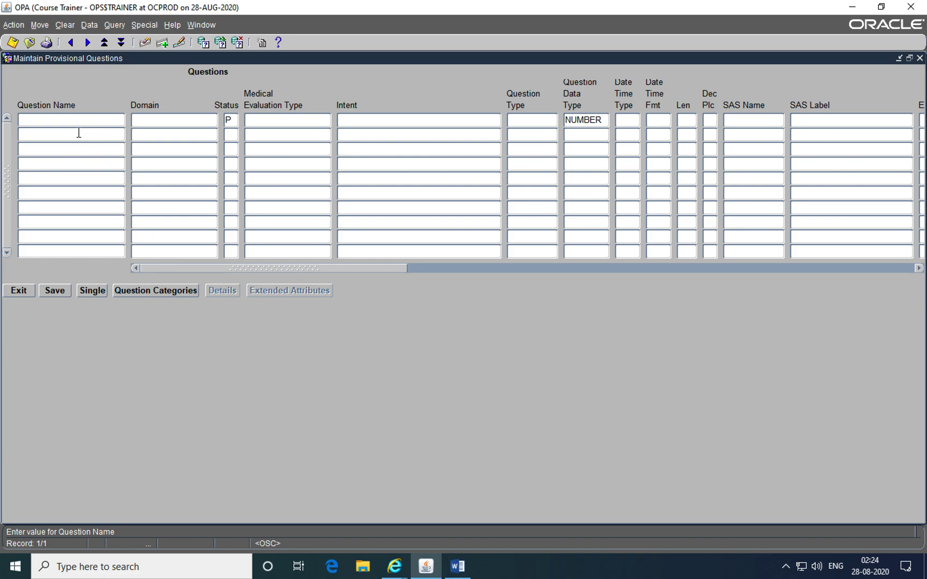
key("alt+Tab")
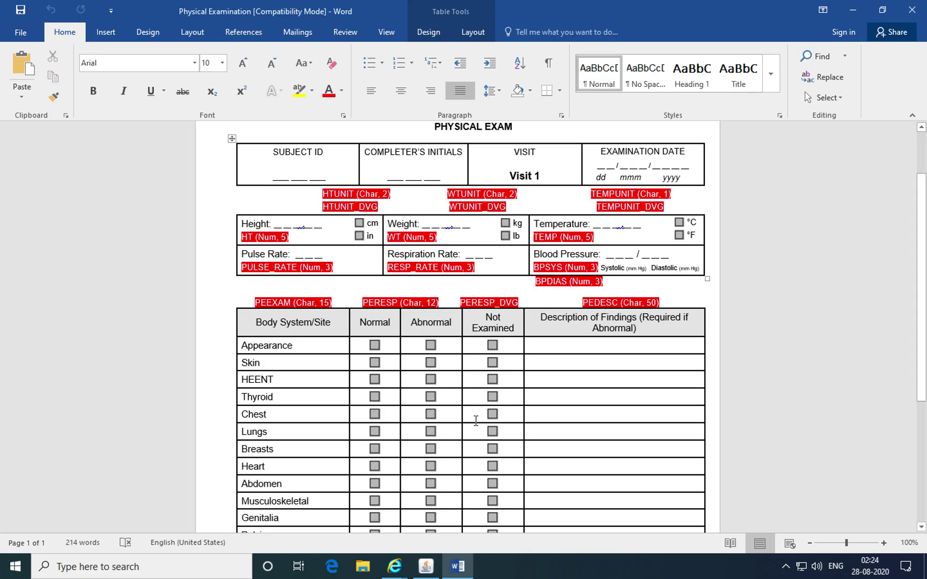
scroll(475, 420, "down", 1)
scroll(476, 420, "down", 3)
scroll(475, 420, "up", 3)
key("alt+Tab")
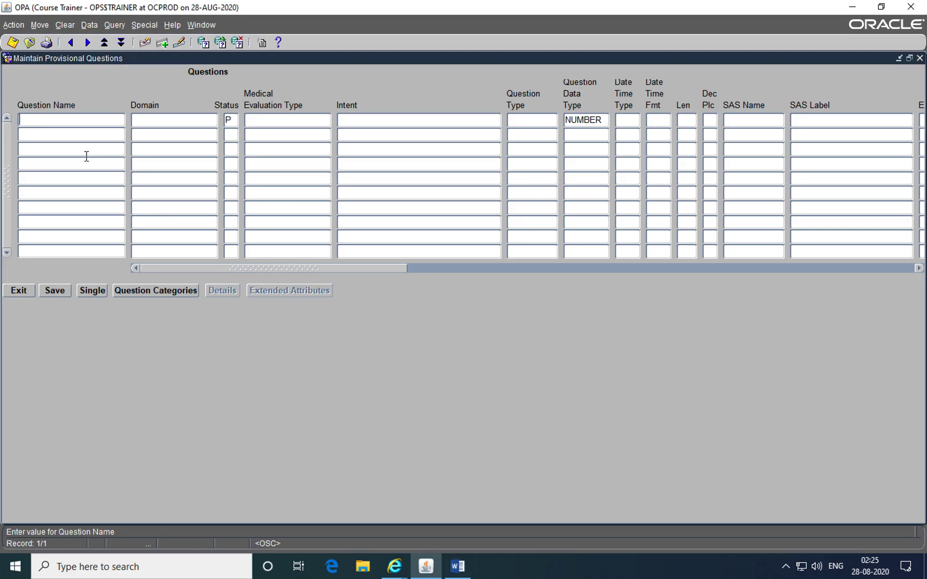
type("HT")
Extend the question name to HT_ZZZ, leaving Domain TRAINING and Status P.
key("alt+Tab")
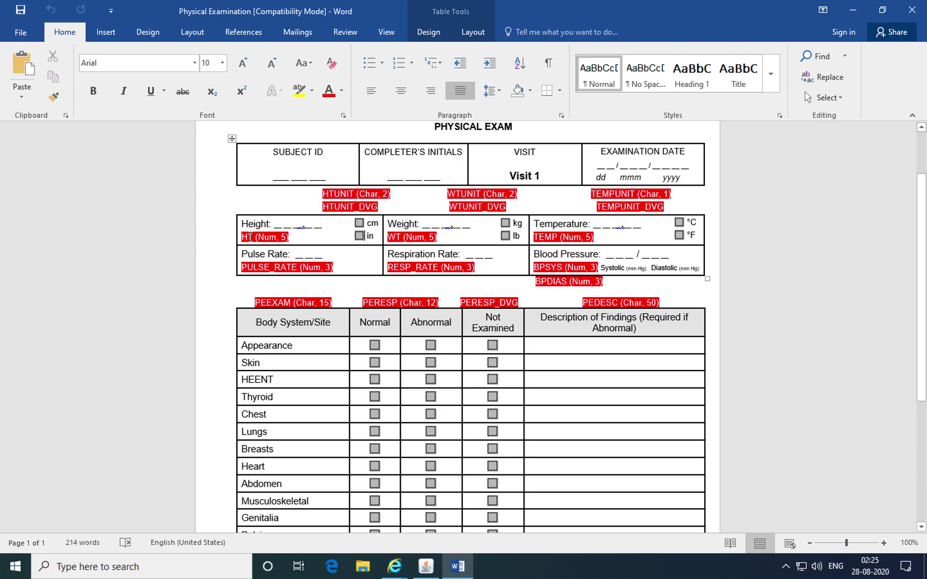
key("alt+Tab")
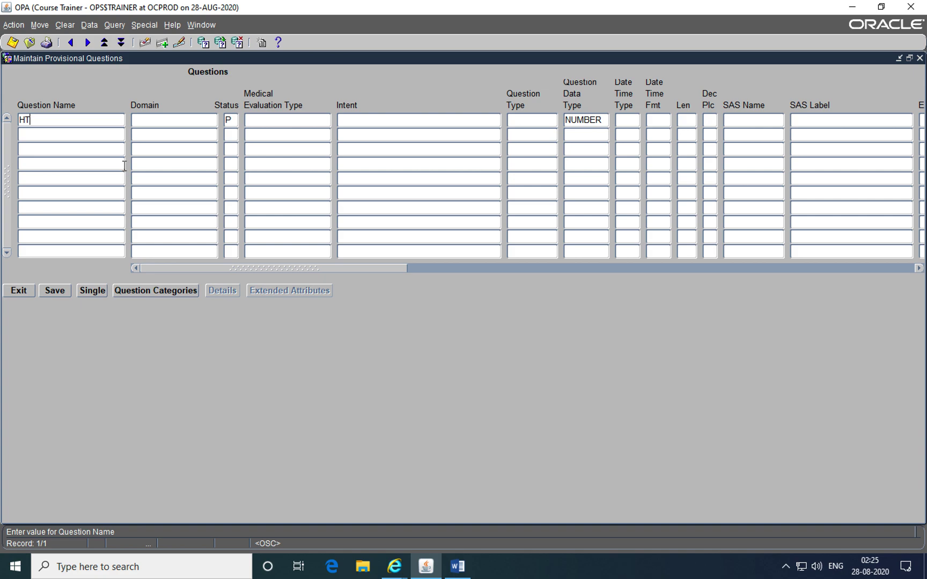
type("_ZZZ")
key("Tab")
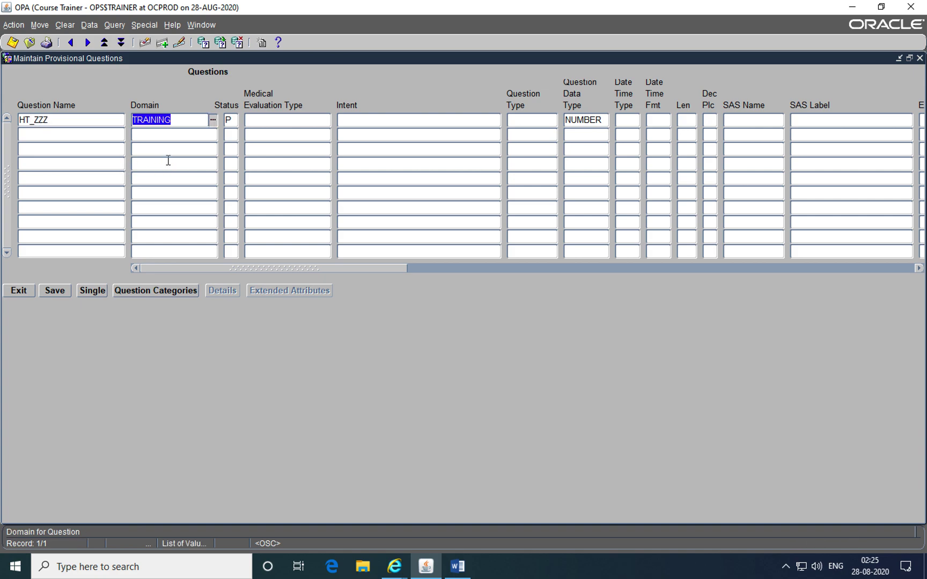
left_click(242, 121)
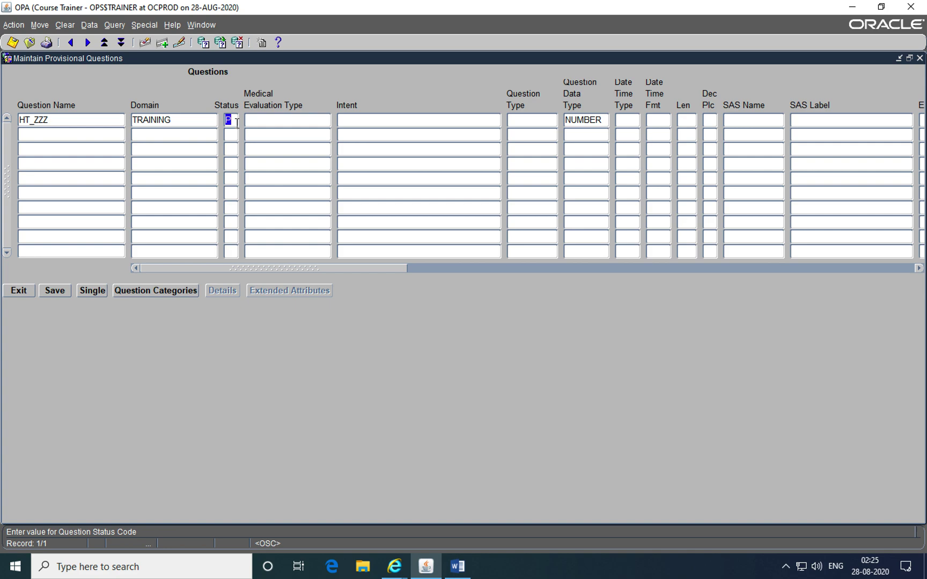
Pick PHYSICAL EXAM as Medical Evaluation Type from the list filtered with 'pH'.
left_click(303, 120)
left_click(326, 120)
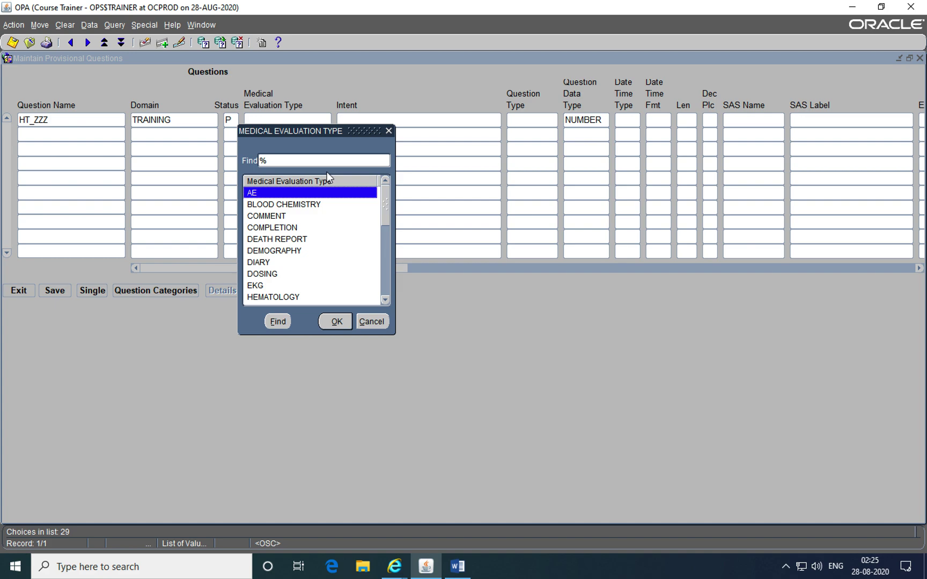
type("pH")
left_click(289, 209)
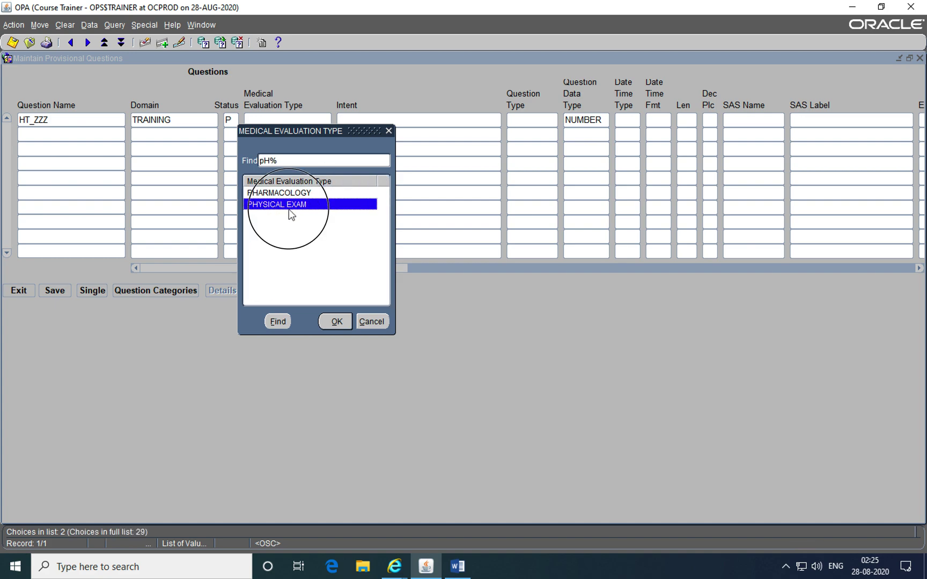
left_click(334, 322)
left_click(334, 179)
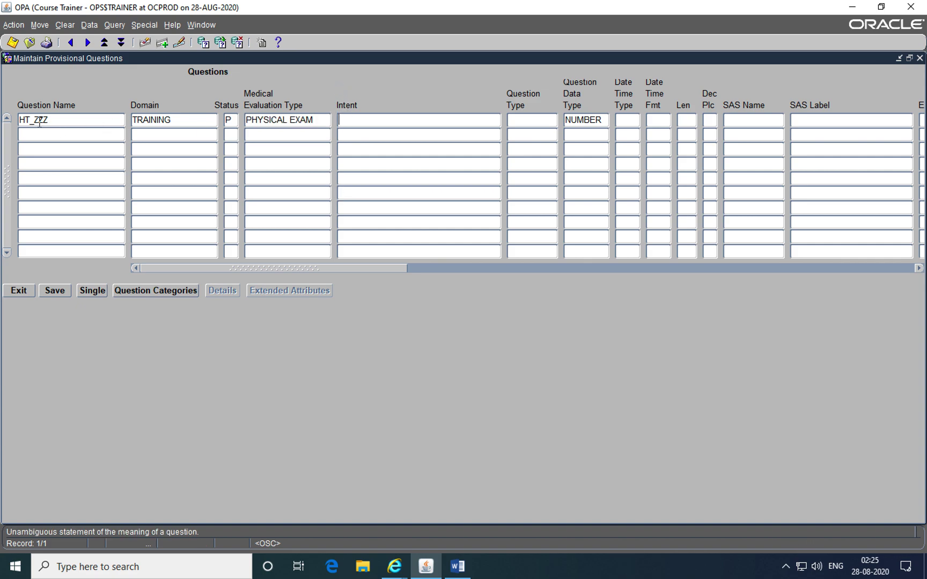
Check the form's Height label in Word and enter Height as the Intent.
key("alt+Tab")
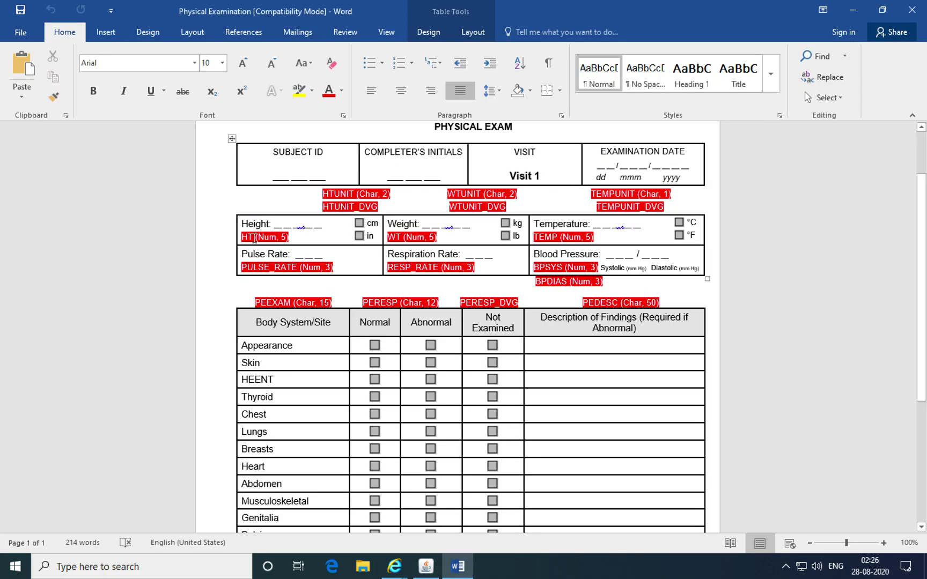
key("alt+Tab")
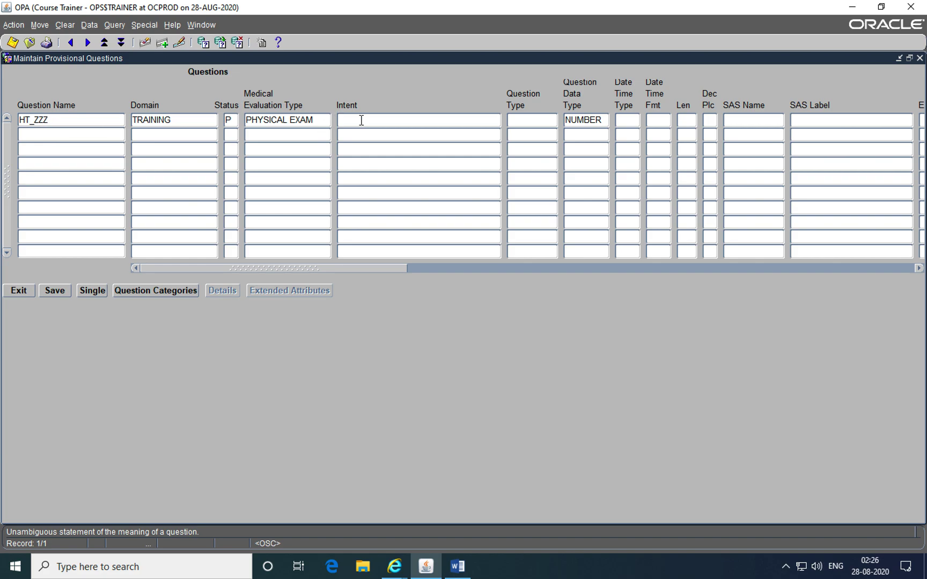
key("alt+Tab")
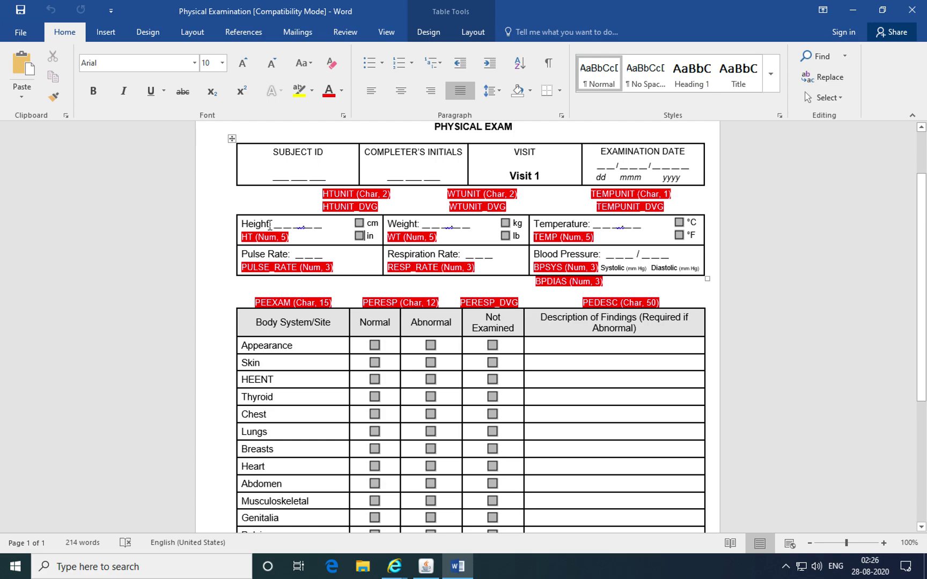
key("alt+Tab")
type("Height")
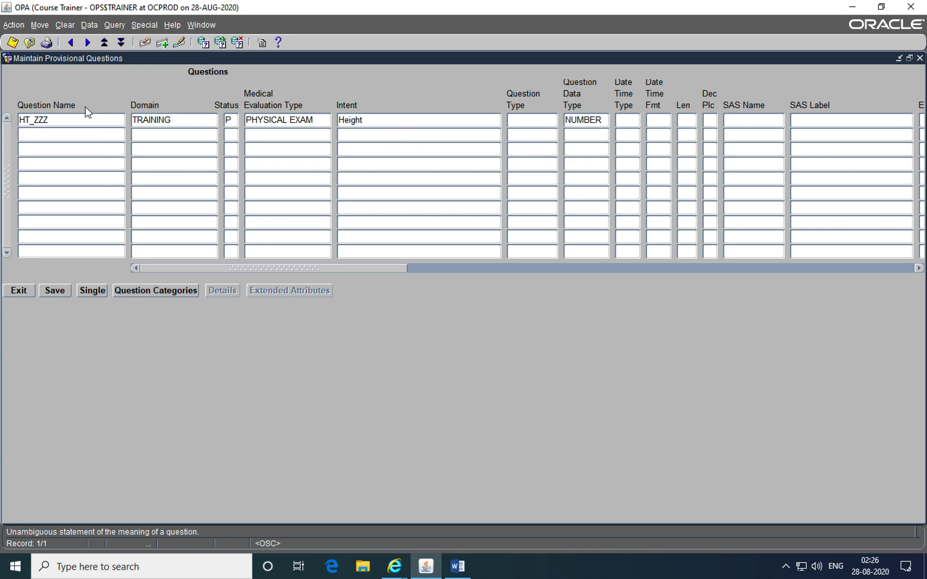
Commit the Height intent so the SAS Label fills in as Height, comparing against the Word form.
left_click(547, 120)
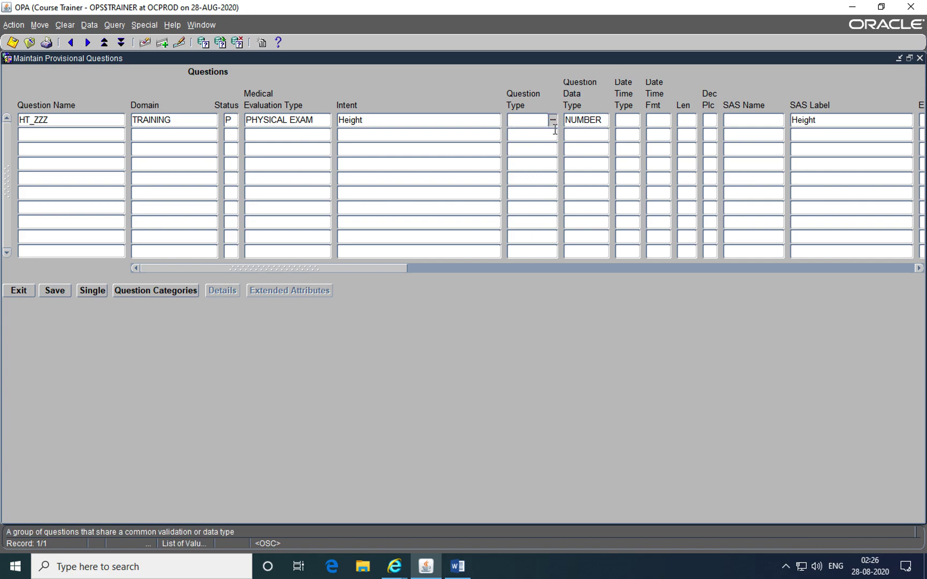
key("alt+Tab")
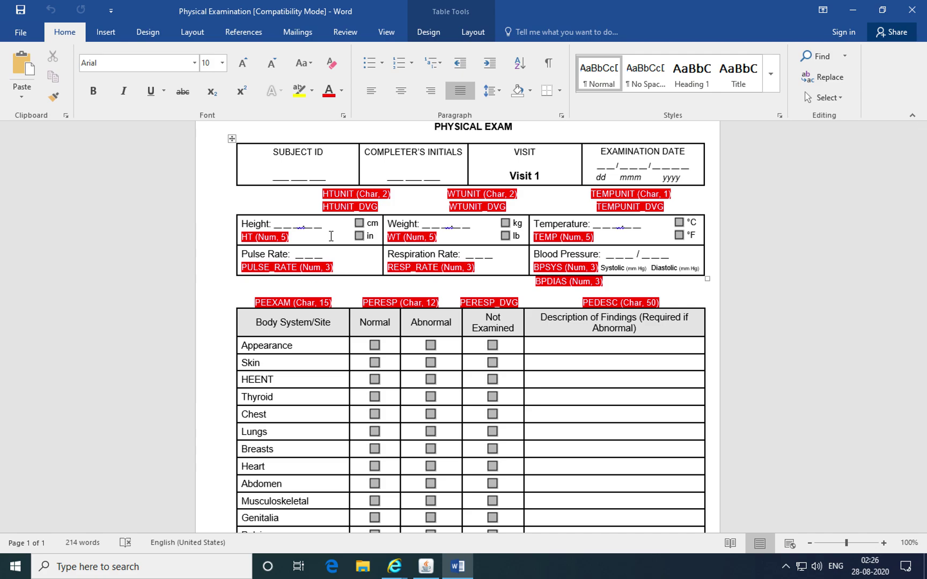
key("alt+Tab")
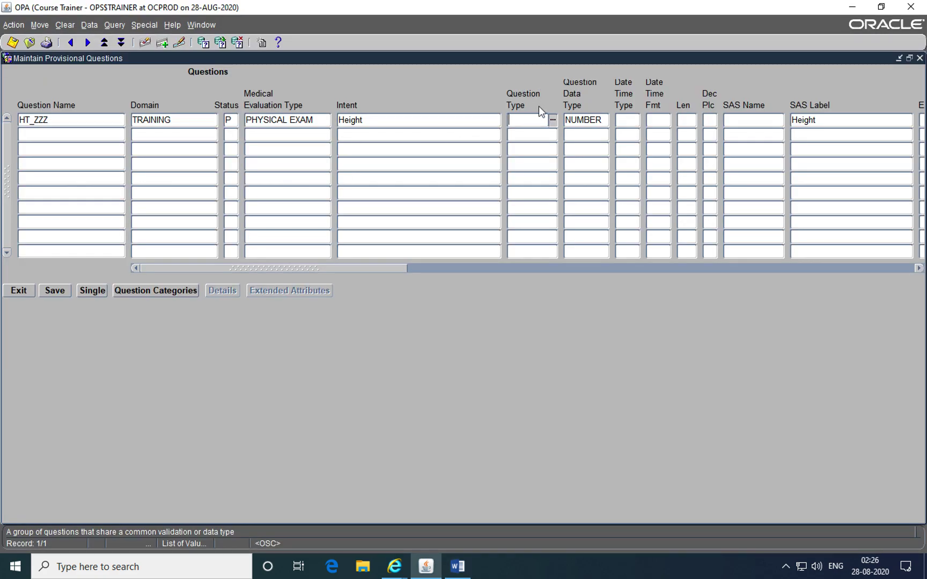
key("alt+Tab")
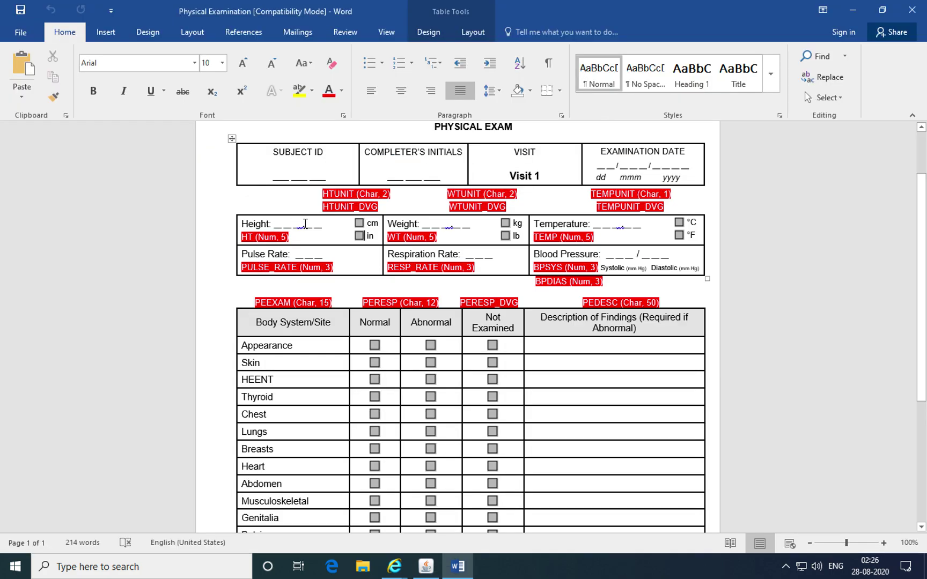
key("alt+Tab")
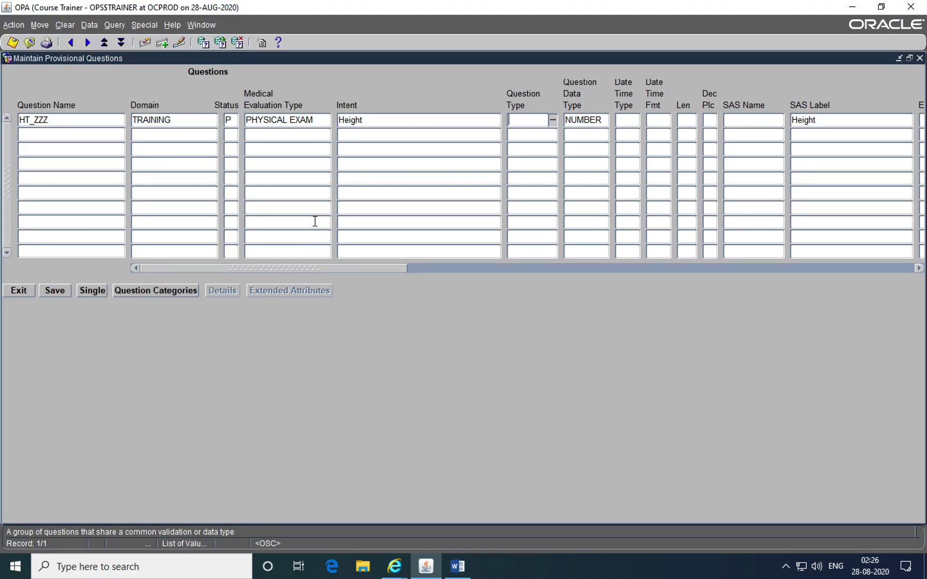
Choose NON-LAB from the Question Type list and confirm it.
left_click(552, 120)
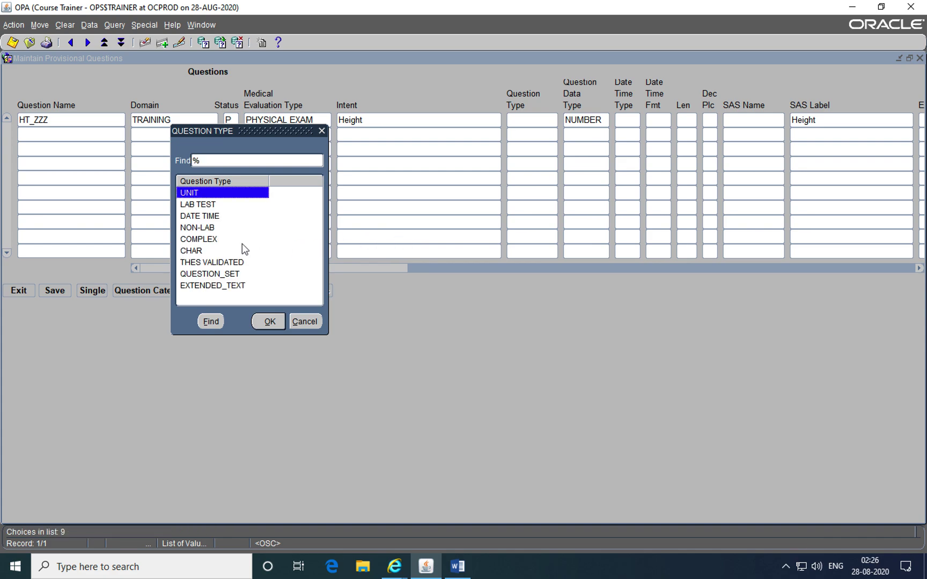
left_click(200, 228)
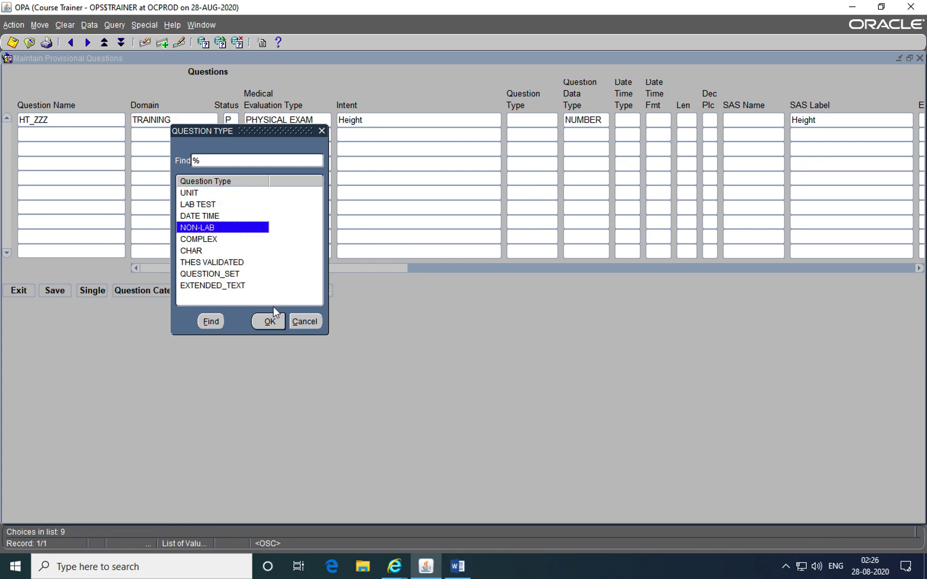
left_click(270, 321)
left_click(597, 121)
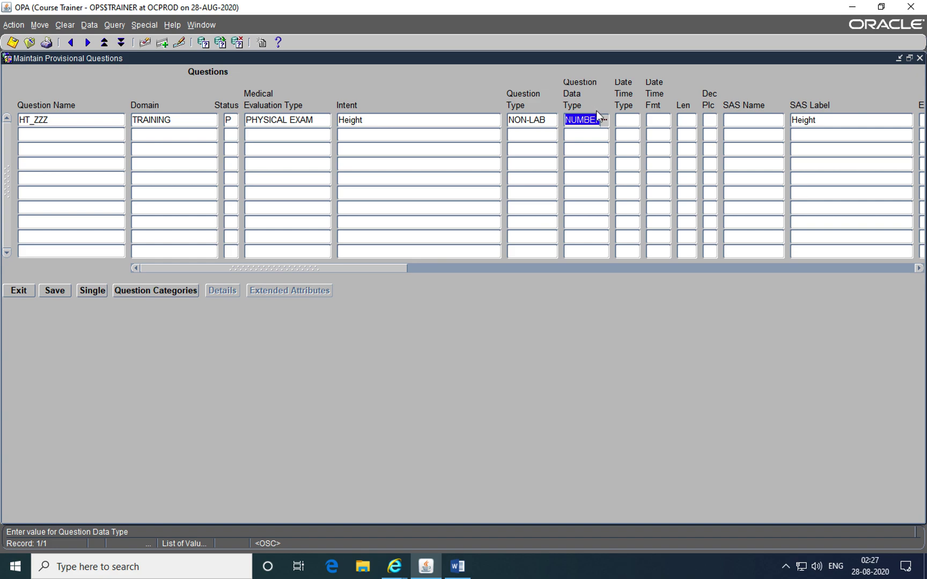
Keep the NUMBER data type, then apply Word's spelling suggestion to the Height answer blanks.
key("Tab")
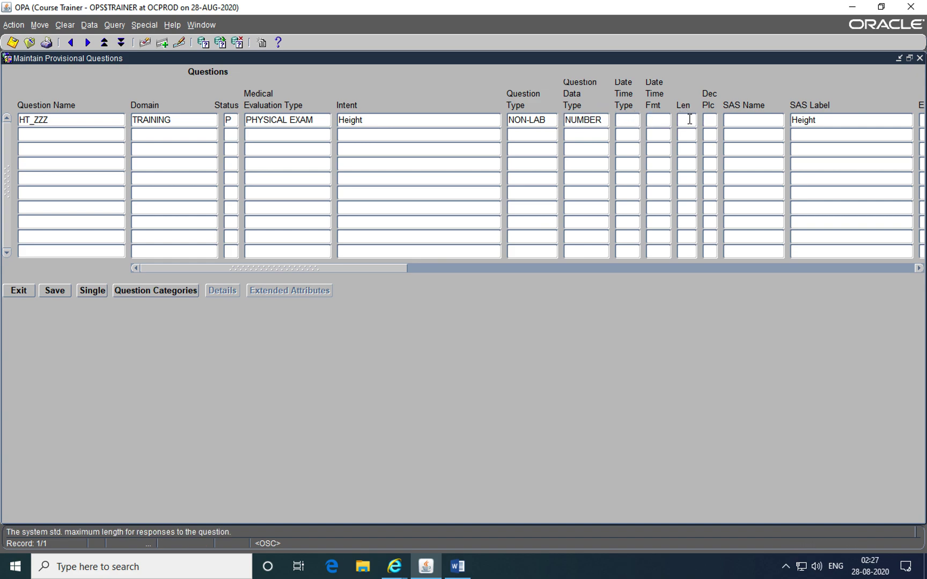
key("alt+Tab")
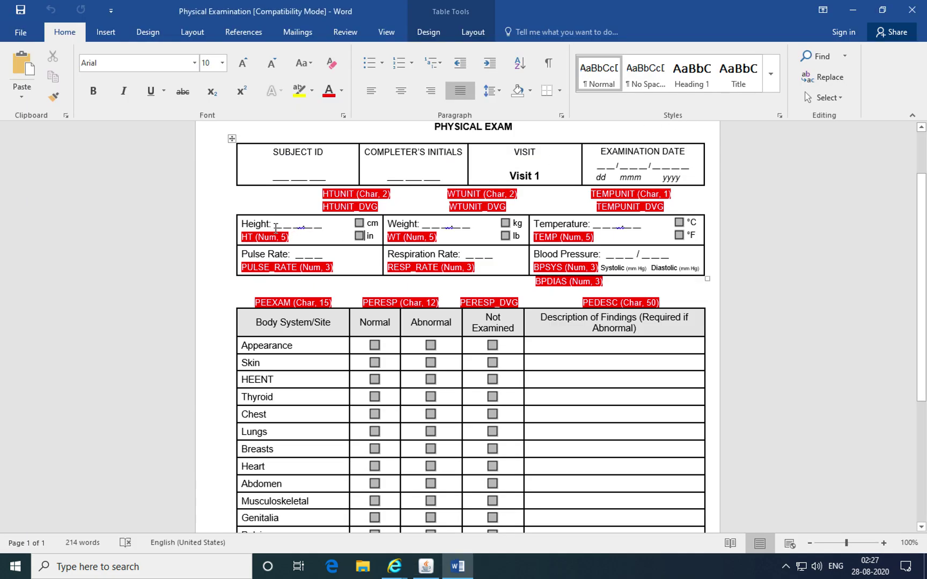
left_click_drag(273, 228, 322, 227)
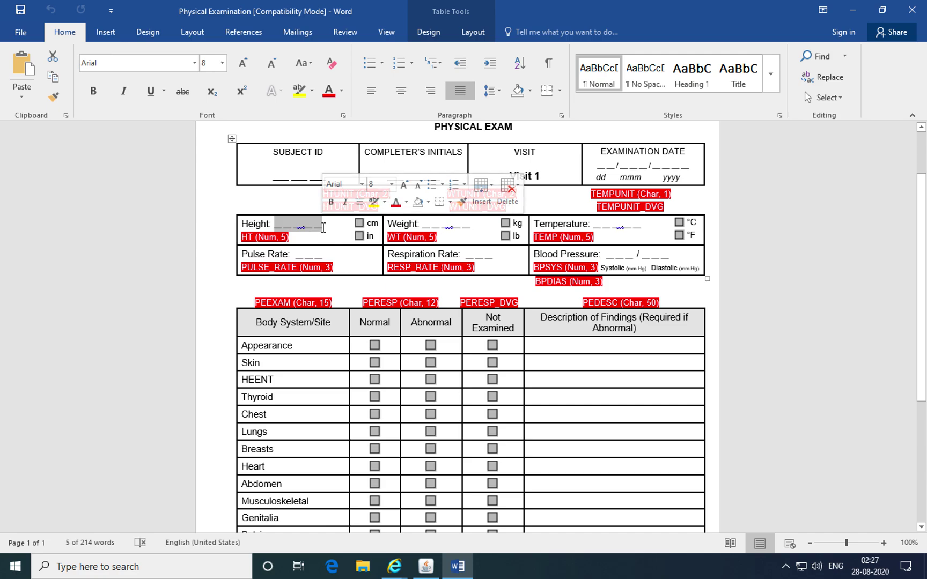
left_click(300, 228)
right_click(301, 229)
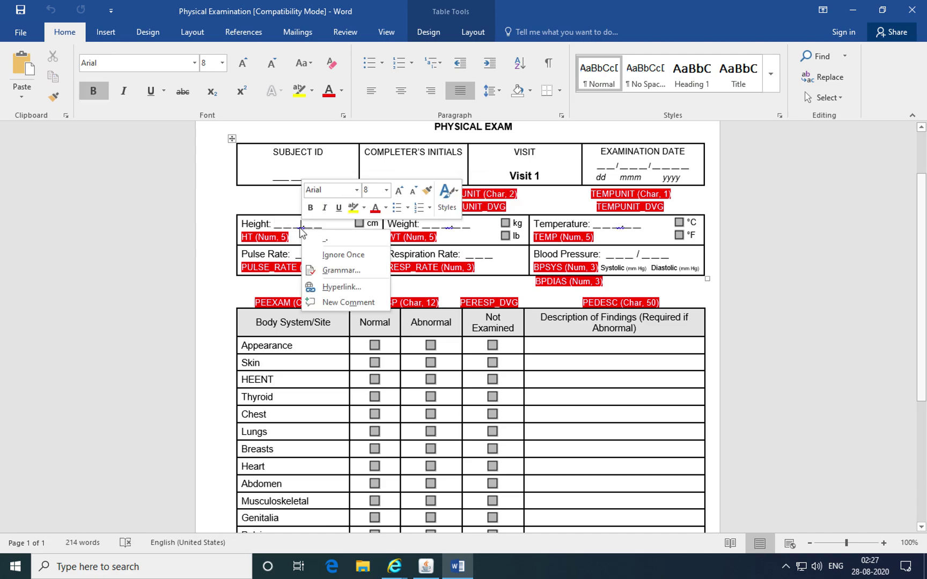
left_click(324, 240)
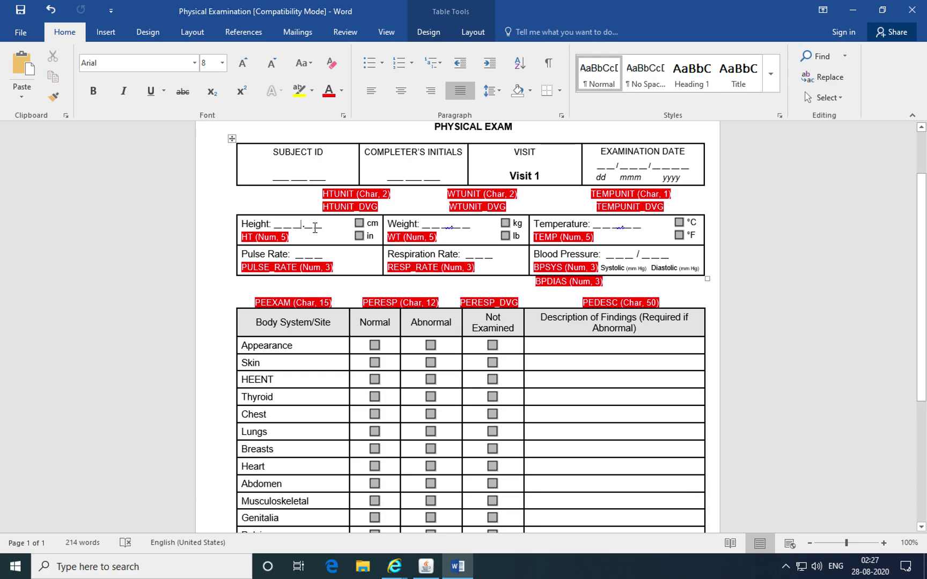
key("alt+Tab")
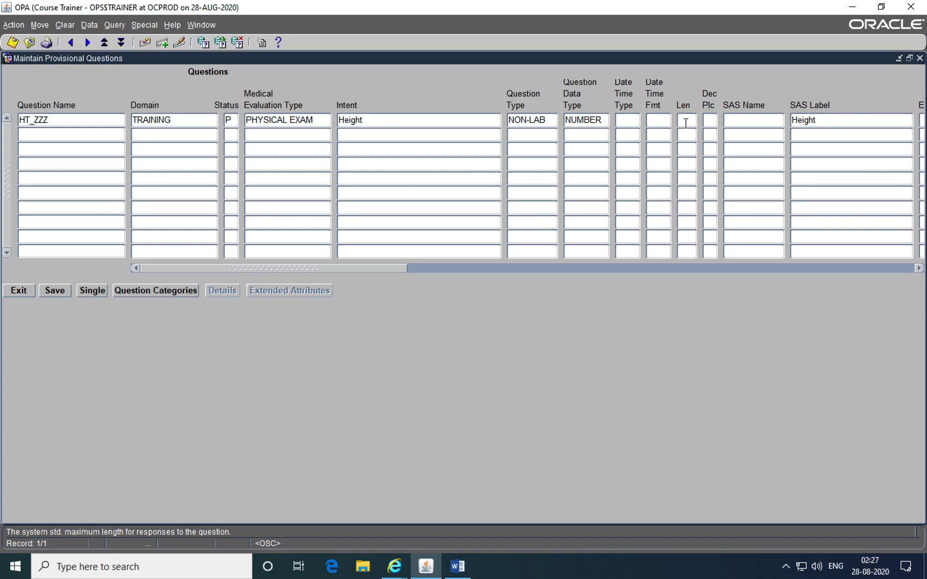
Enter length 5 and 2 decimal places, then compare with the Word form's Height entry.
type("5")
left_click(710, 120)
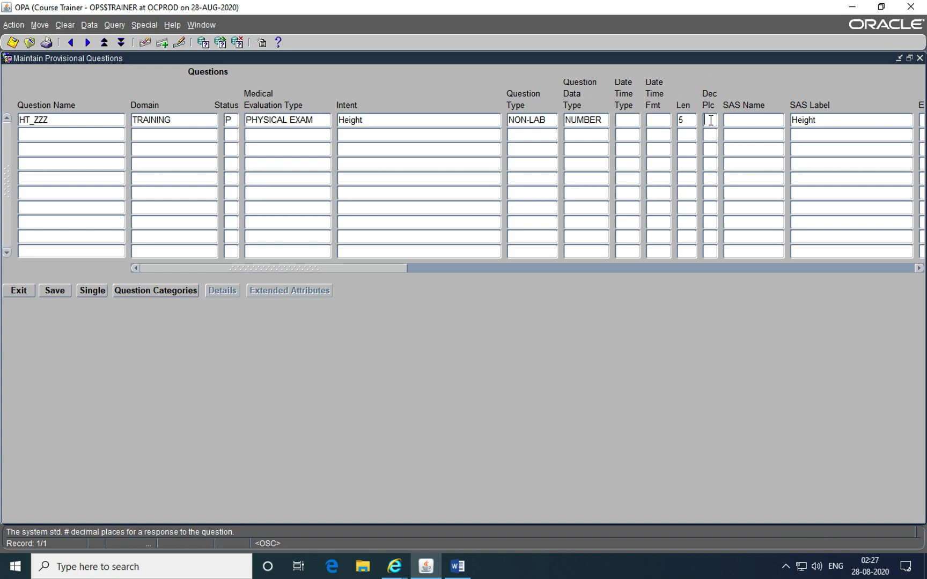
type("2")
key("alt+Tab")
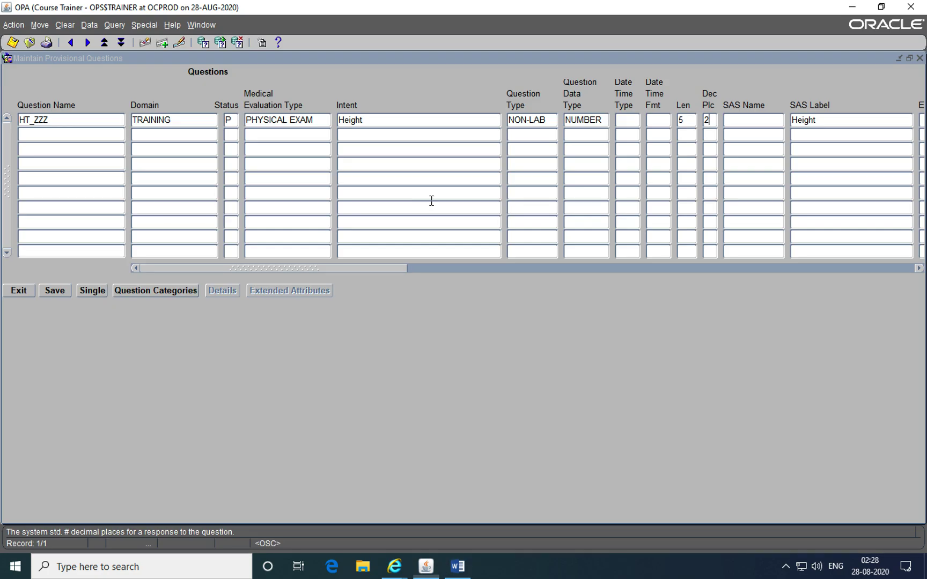
key("alt+Tab")
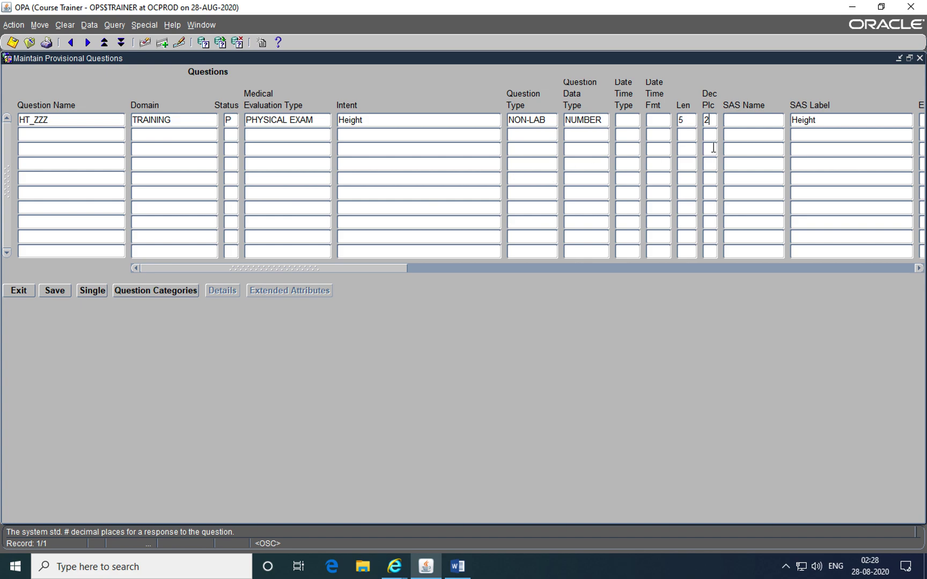
Enter HTZZZ as the HT_ZZZ question's SAS Name, leaving the SAS Label as Height.
left_click(739, 120)
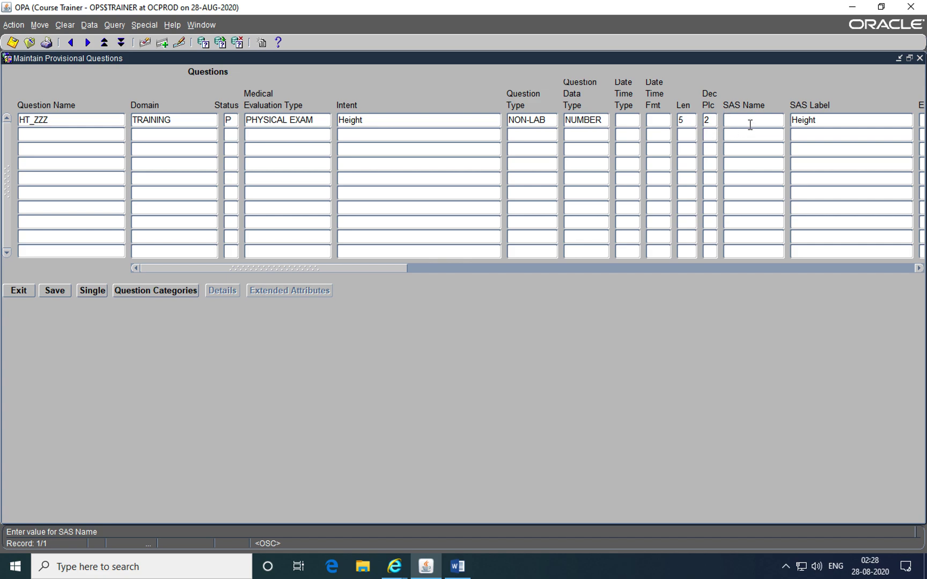
type("HTZZZ")
key("Tab")
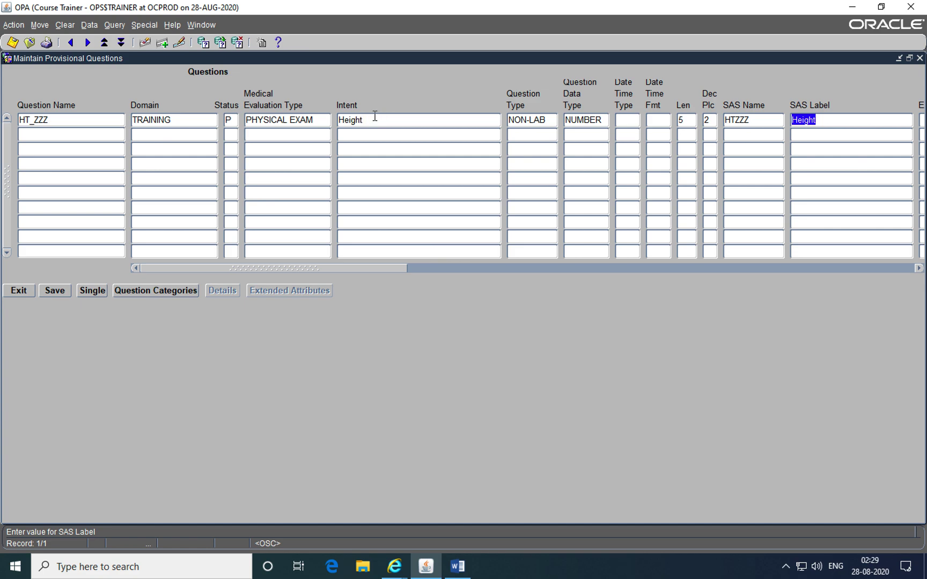
Keep the Height label and scroll right to reach the Derived, DVG and Question Set Name columns.
key("Tab")
left_click_drag(444, 269, 485, 268)
left_click(579, 267)
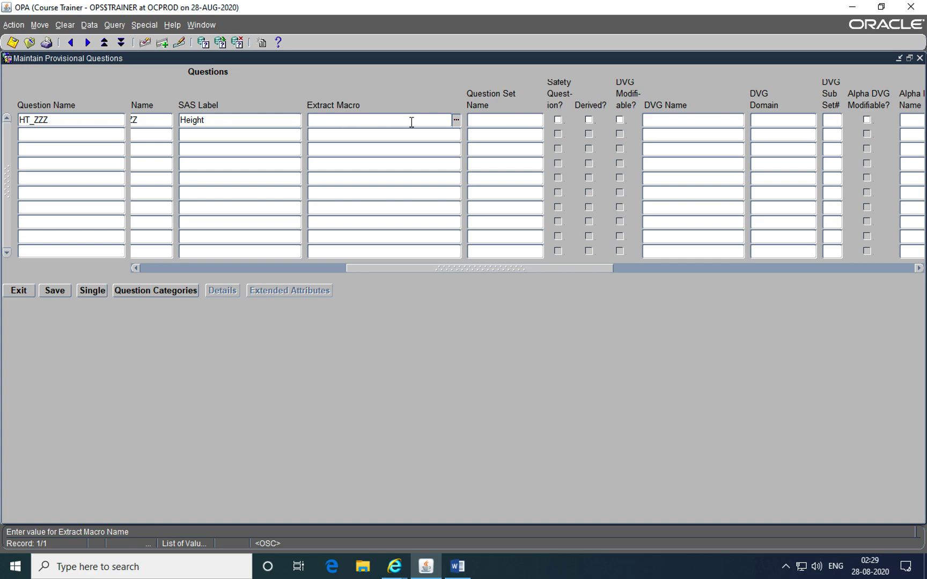
left_click(512, 121)
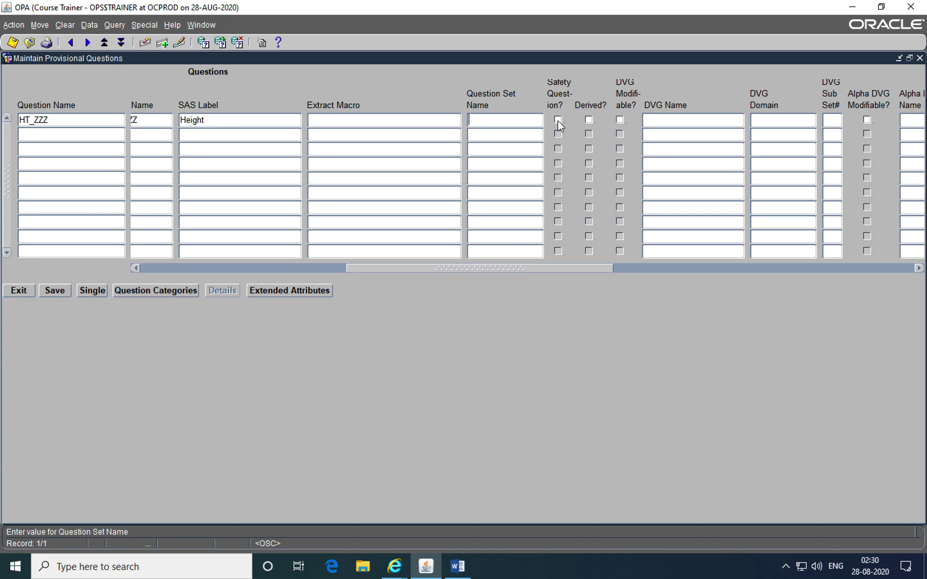
left_click(557, 120)
key("alt+Tab")
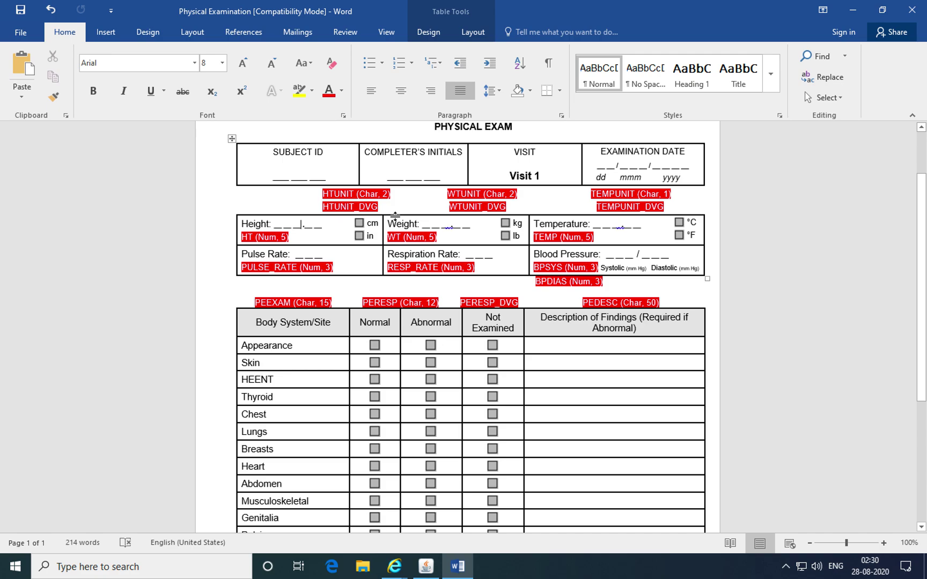
key("alt+Tab")
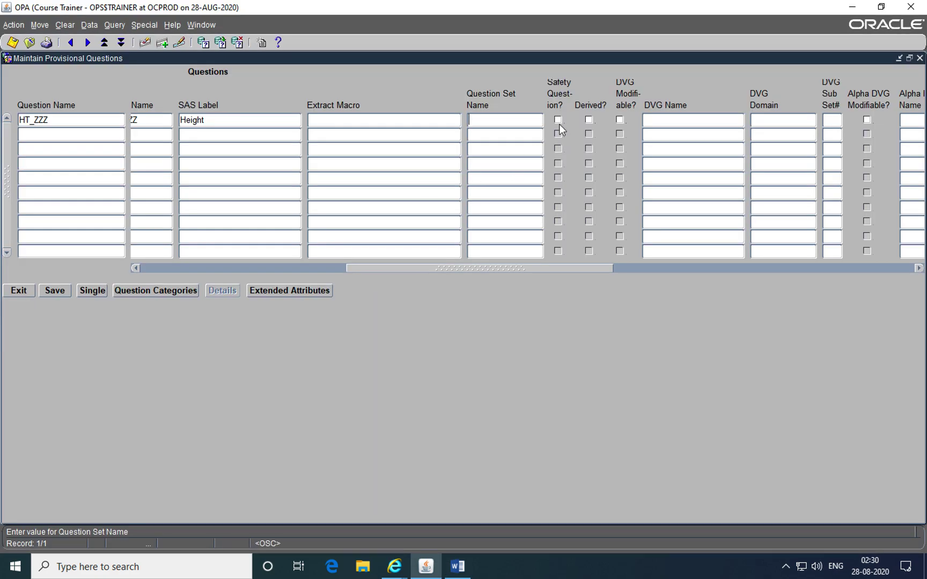